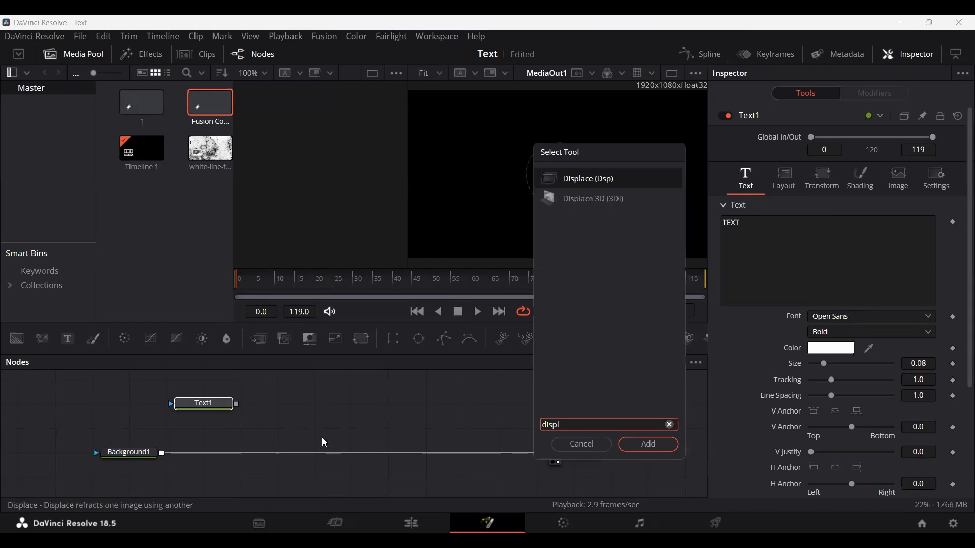
# Step: Add a Displace node after Text1, merge the displaced text over Background1, and place the text nodes just above the merge
pyautogui.press('Return')
pyautogui.moveTo(236, 405); pyautogui.dragTo(162, 454)
pyautogui.moveTo(213, 407); pyautogui.dragTo(212, 432)
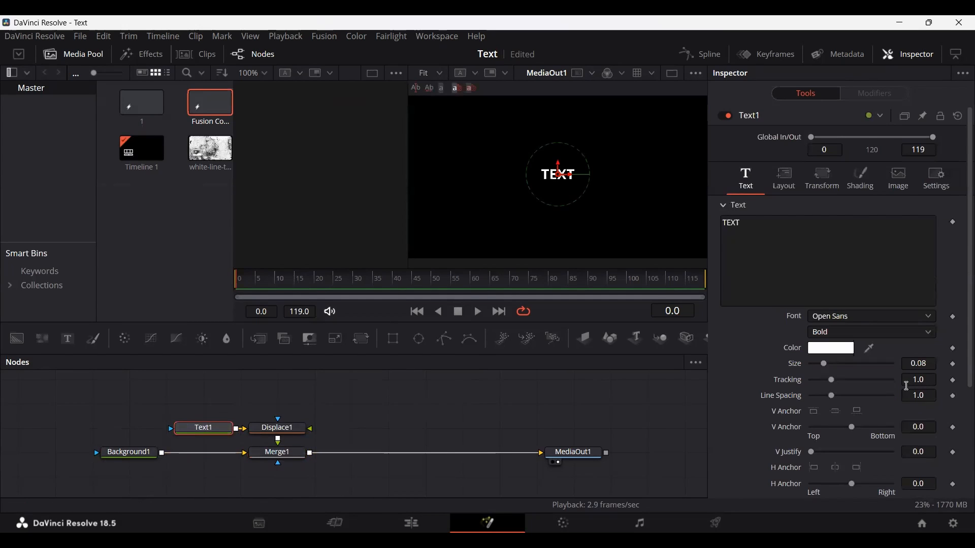
# Step: Enlarge the text to a size of 0.3543 and set its font style to Extrabold
pyautogui.moveTo(824, 364); pyautogui.dragTo(866, 363)
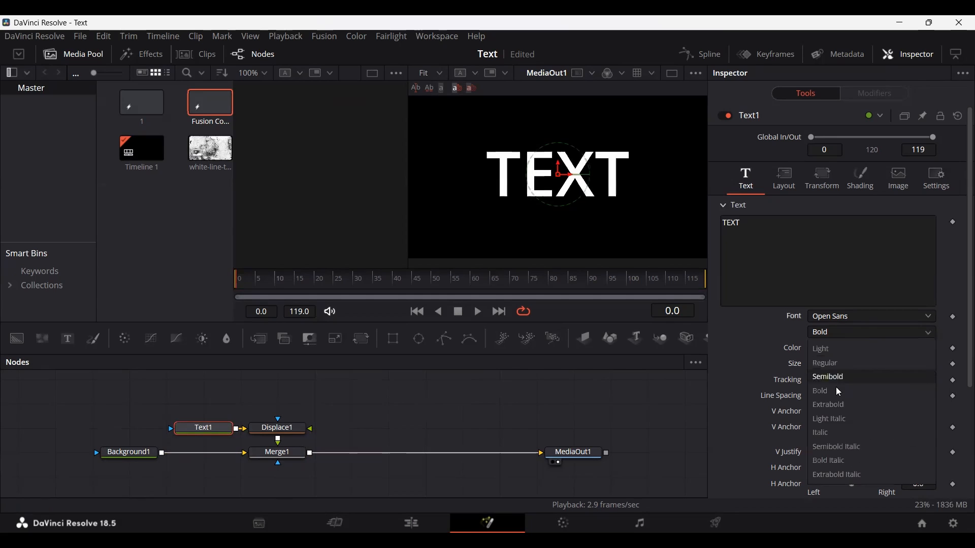
pyautogui.click(843, 332)
pyautogui.click(844, 405)
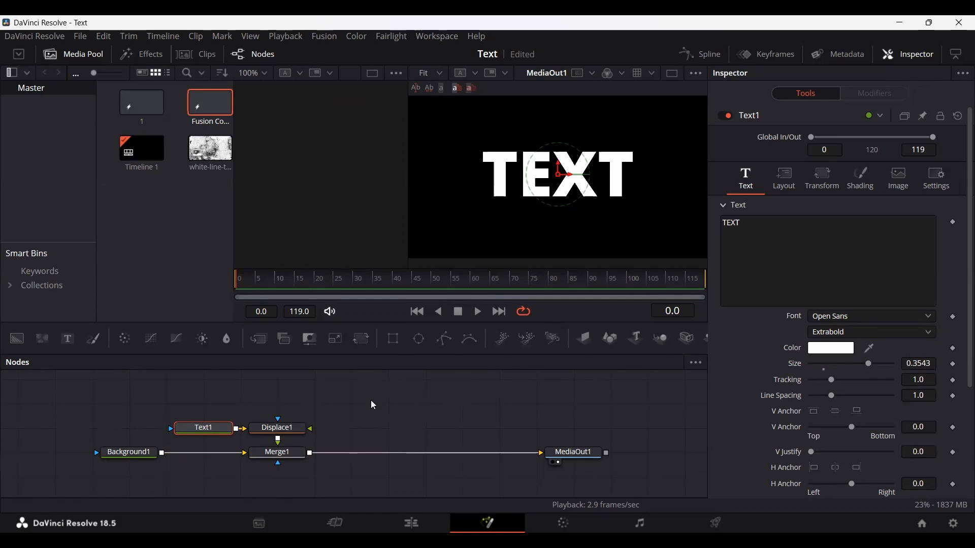
# Step: Bring the white-line texture image into the node graph as a media input and preview it in the empty viewer
pyautogui.click(205, 153)
pyautogui.moveTo(173, 407); pyautogui.dragTo(169, 405)
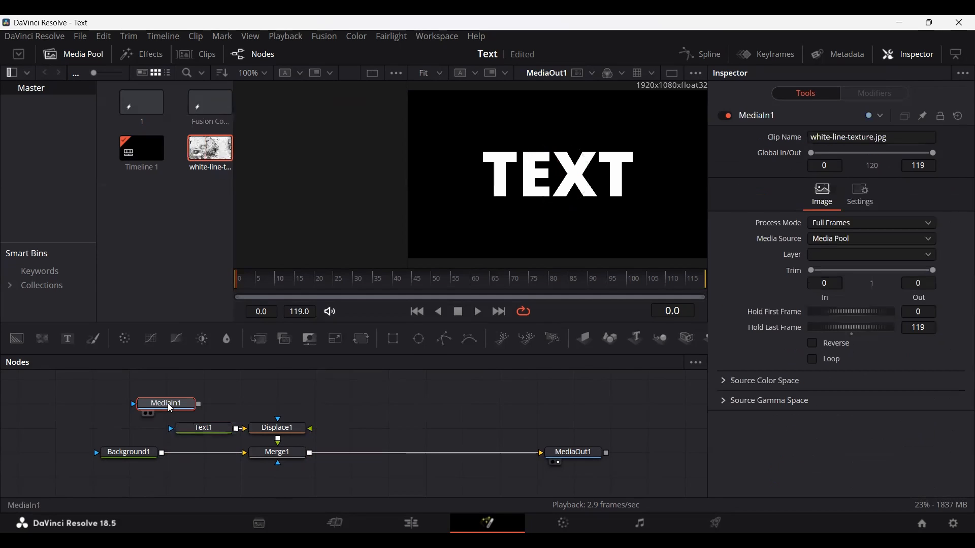
pyautogui.press('1')
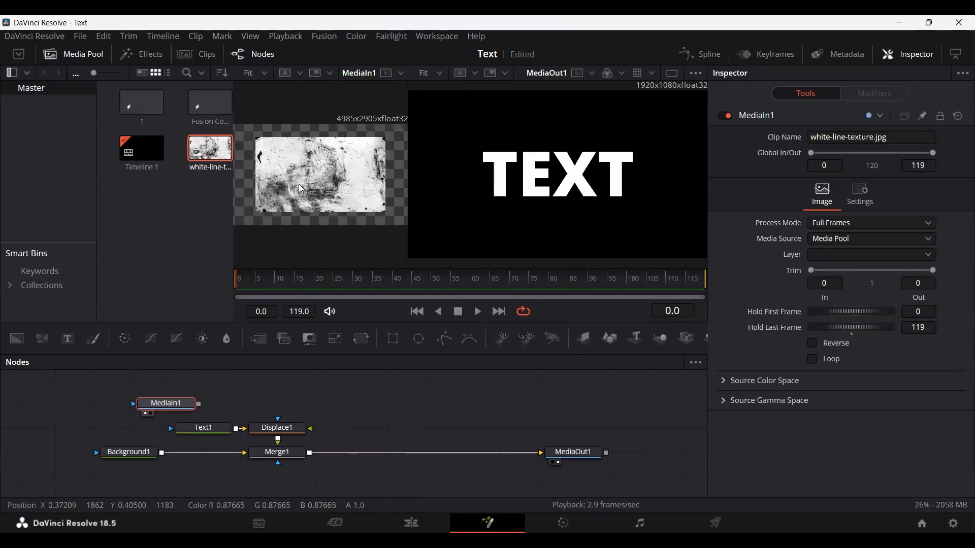
pyautogui.scroll(3, 294, 182)
pyautogui.scroll(-3, 328, 190)
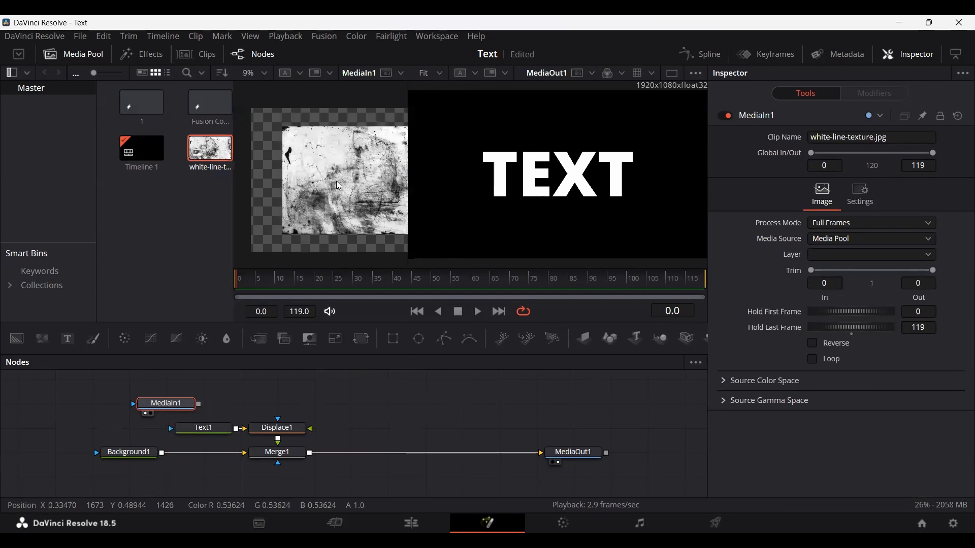
pyautogui.scroll(-4, 358, 185)
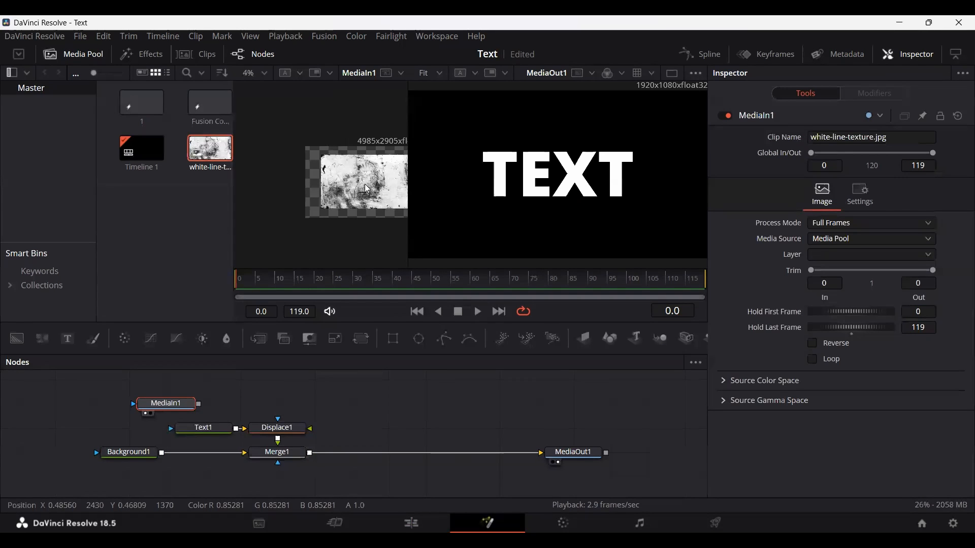
pyautogui.scroll(2, 326, 182)
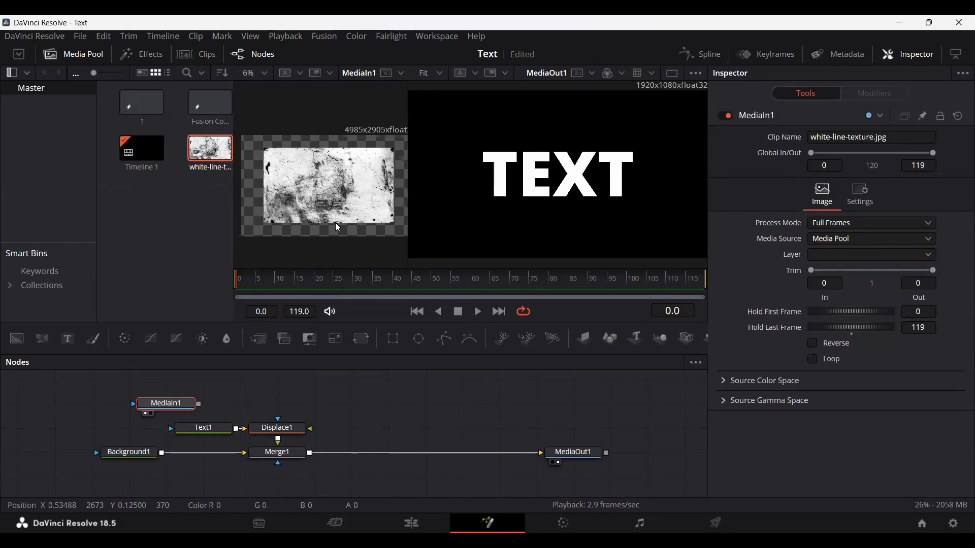
pyautogui.press('1')
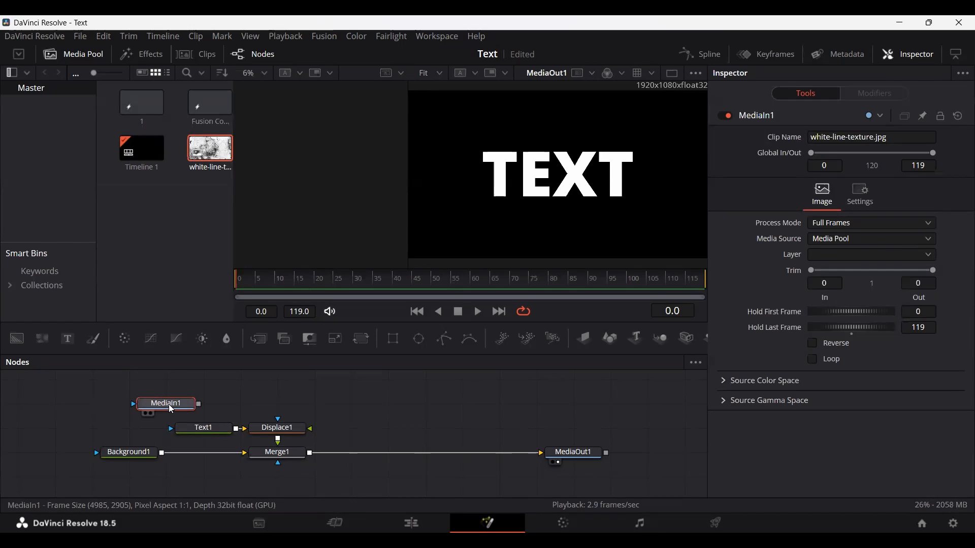
# Step: Add a Transform node after MediaIn1 and shift Text1, Displace1 and Merge1 along to make room in the graph
pyautogui.hotkey('shift', 'space')
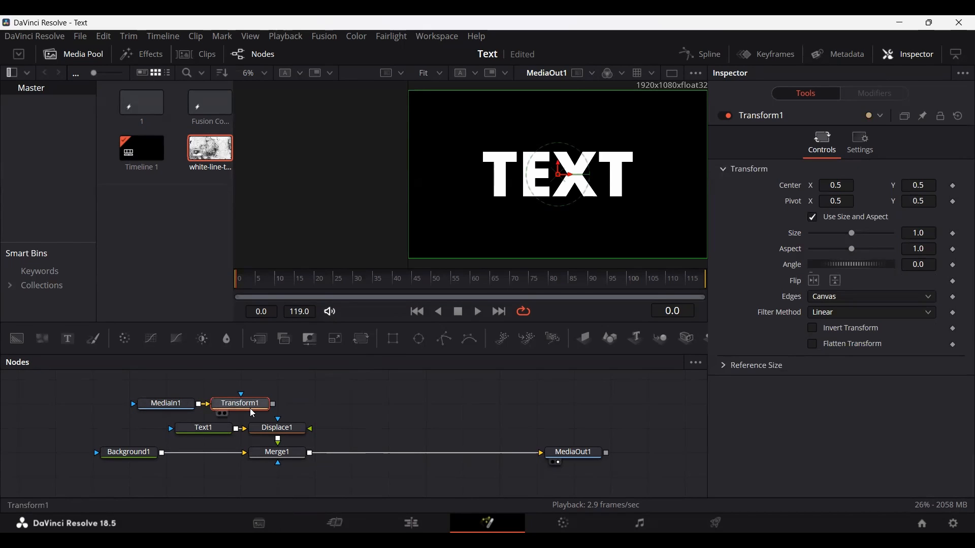
pyautogui.keyDown('ctrl'); pyautogui.click(171, 409); pyautogui.keyUp('ctrl')
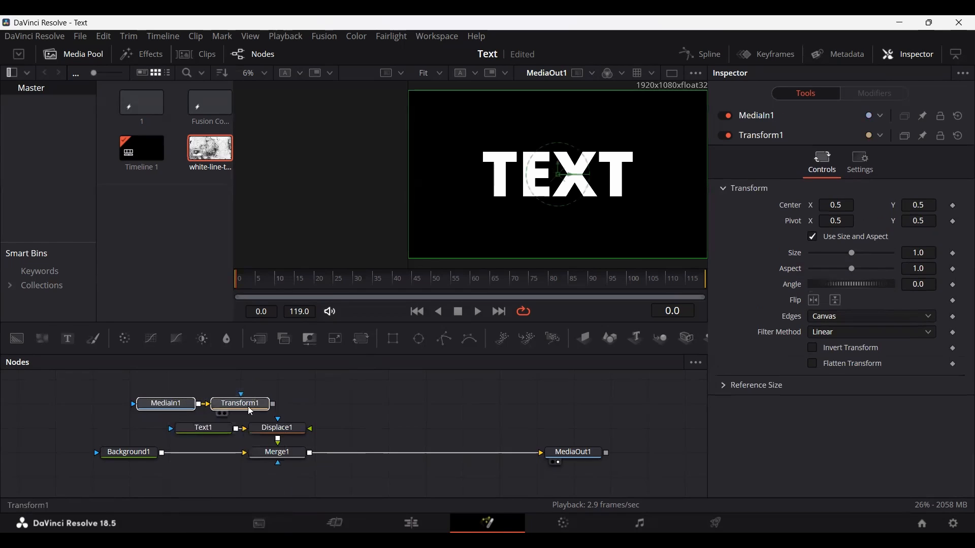
pyautogui.moveTo(344, 436); pyautogui.dragTo(174, 474)
pyautogui.moveTo(277, 428); pyautogui.dragTo(426, 425)
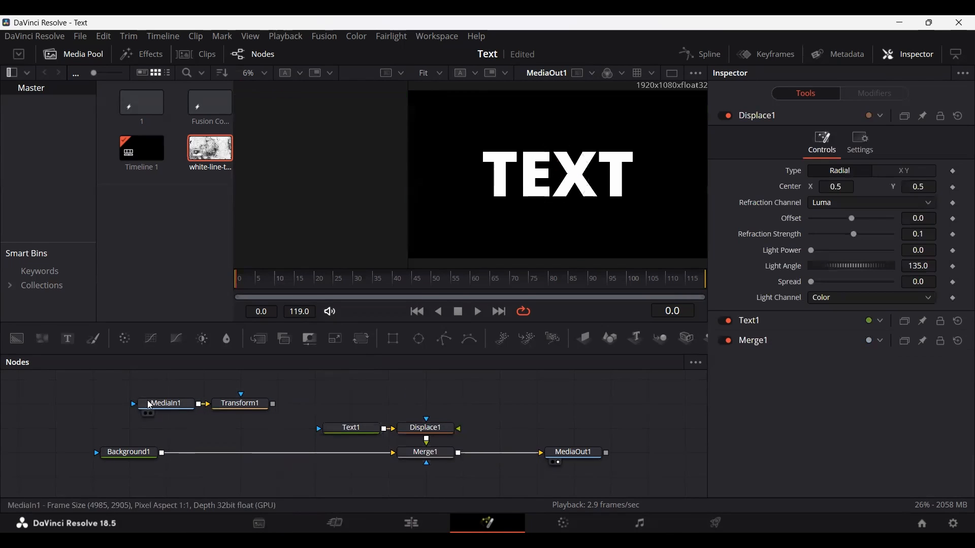
pyautogui.moveTo(126, 387); pyautogui.dragTo(242, 420)
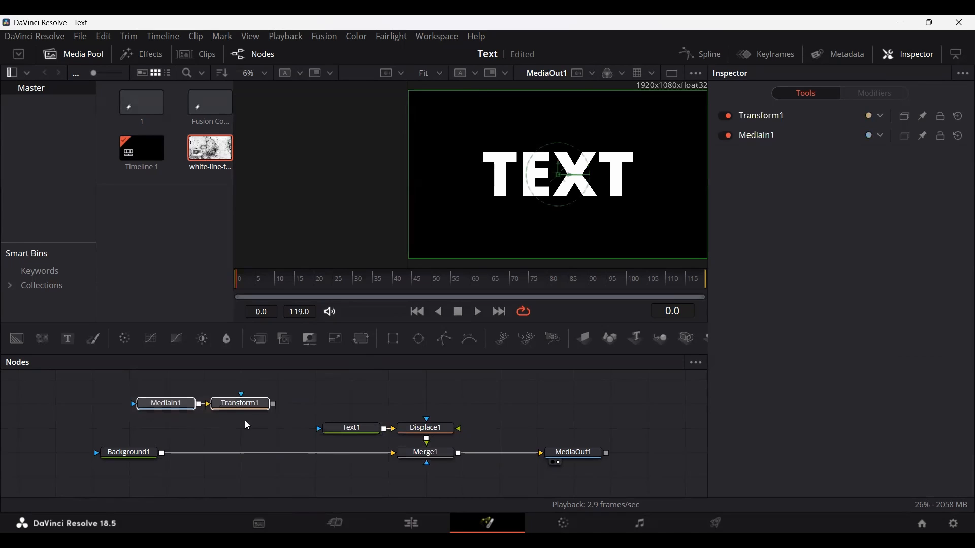
# Step: Set the edge handling of Transform1 to Mirror
pyautogui.click(245, 406)
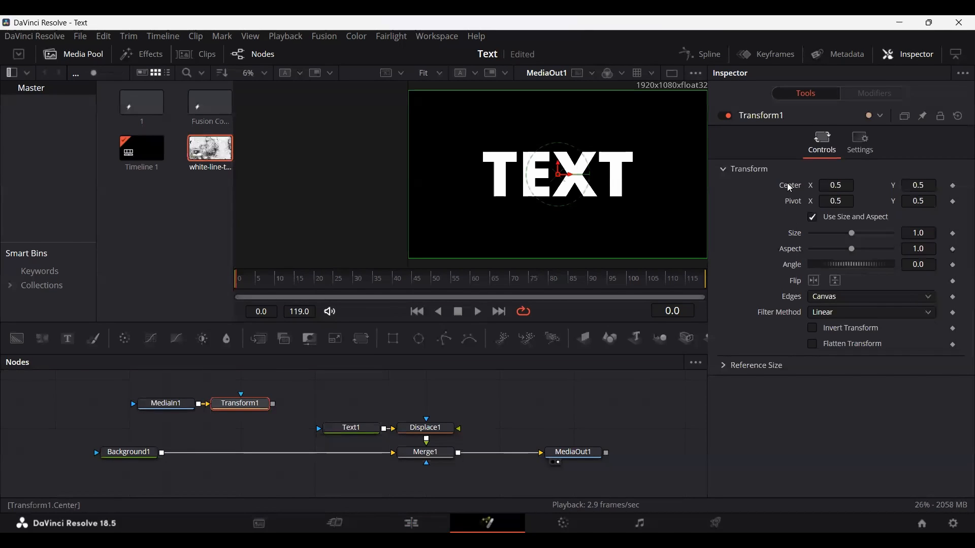
pyautogui.click(837, 299)
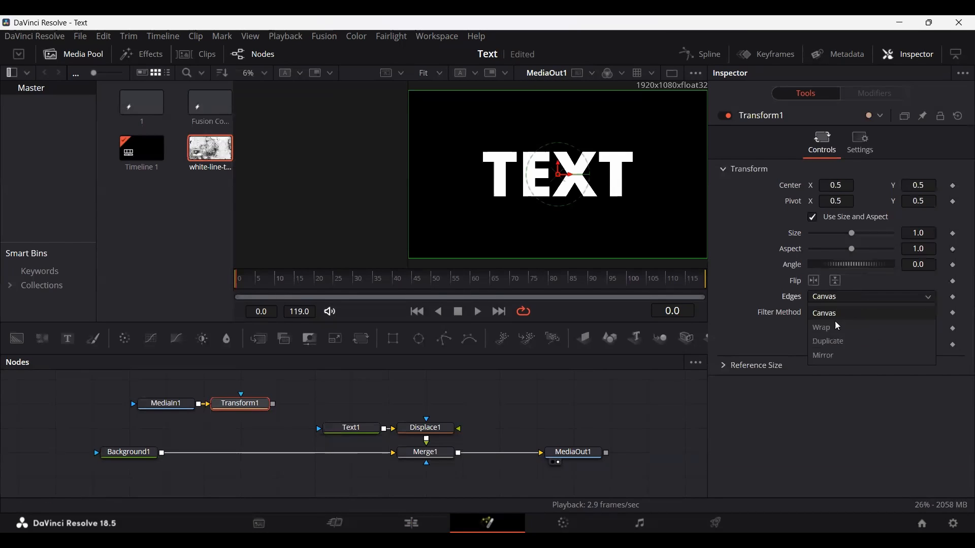
pyautogui.click(839, 357)
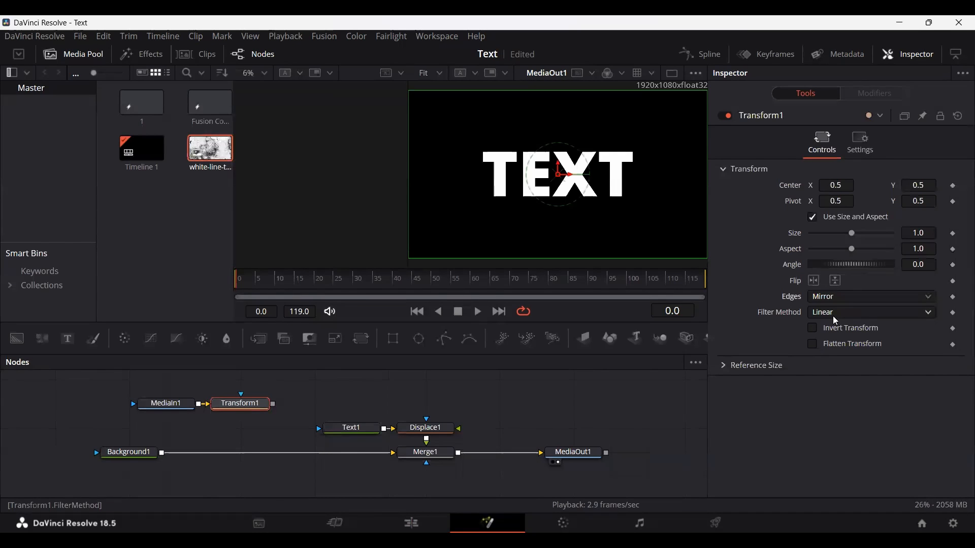
# Step: Apply a Shake modifier to the Center parameter of Transform1
pyautogui.rightClick(784, 187)
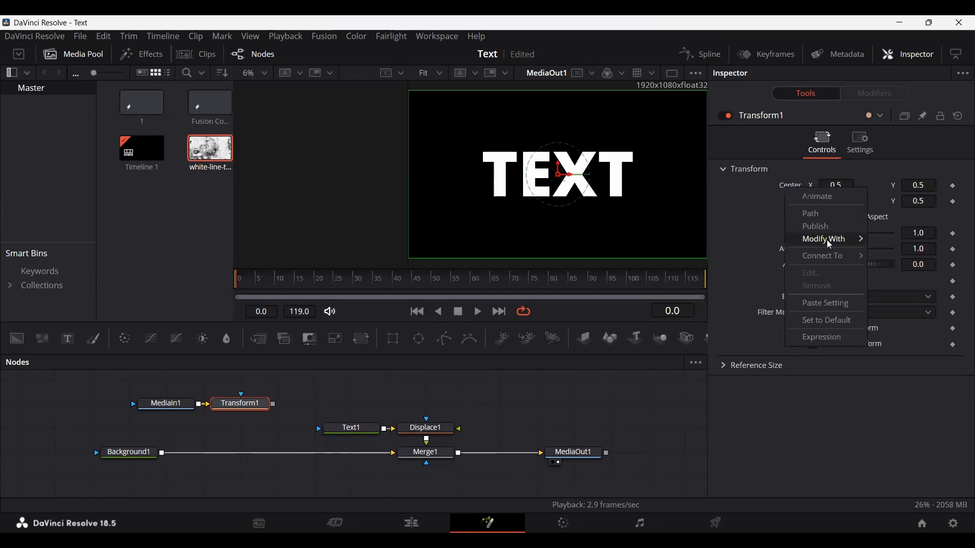
pyautogui.moveTo(825, 244)
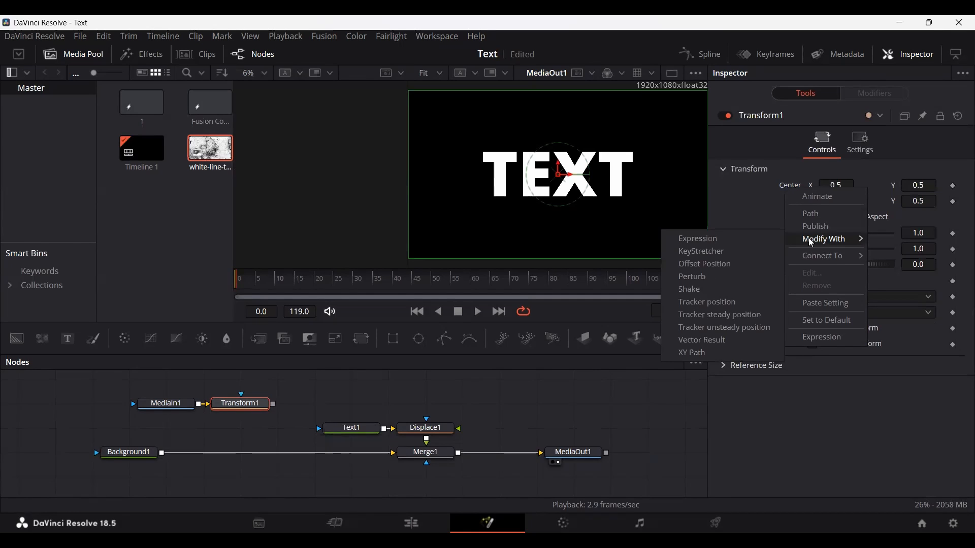
pyautogui.click(705, 292)
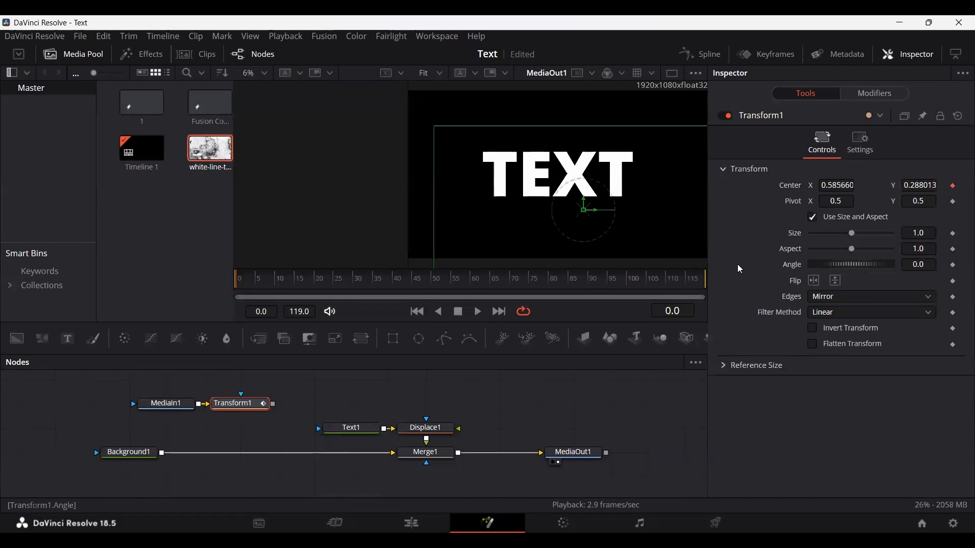
# Step: Set the Center shake's smoothness to 4 and its maximum to 360
pyautogui.click(861, 96)
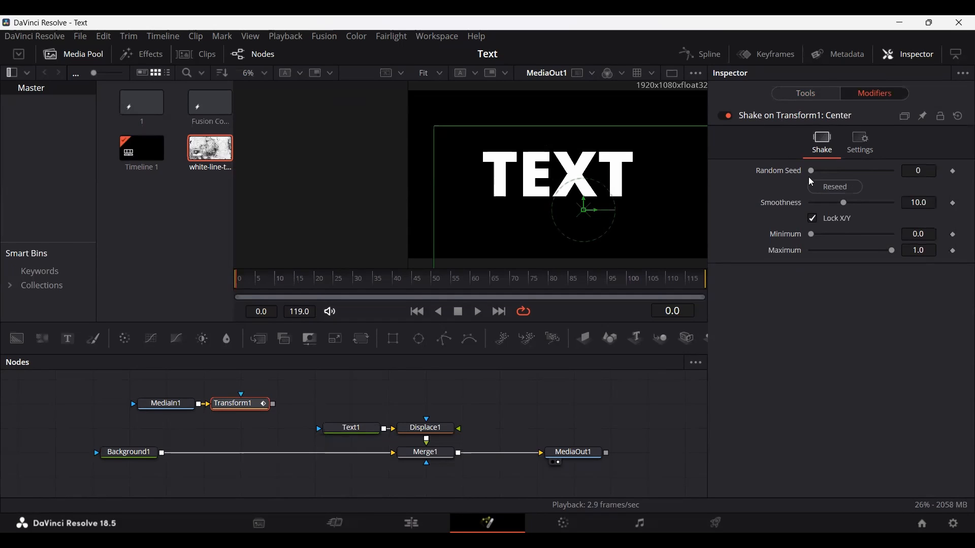
pyautogui.click(917, 205)
pyautogui.write('4')
pyautogui.press('Tab')
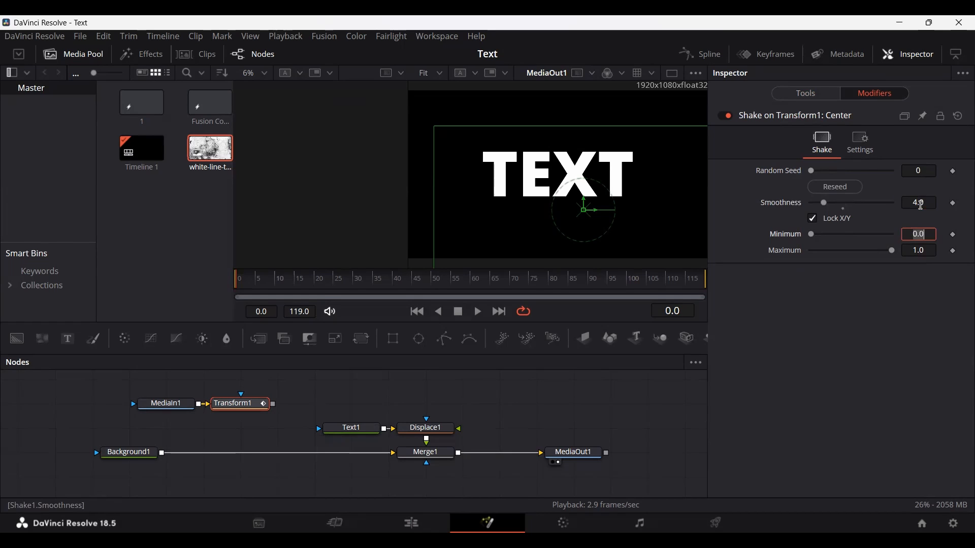
pyautogui.click(927, 250)
pyautogui.write('360')
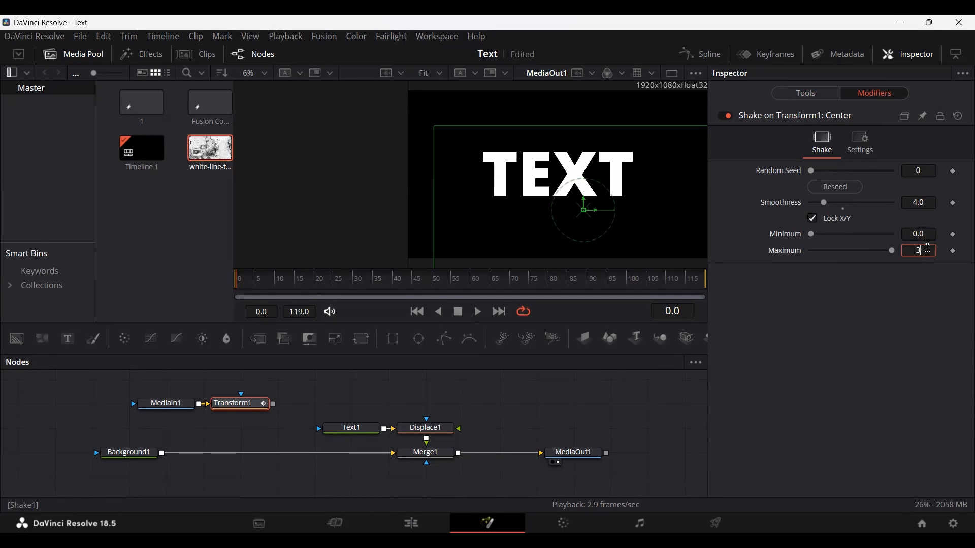
pyautogui.press('Tab')
# Step: Apply a Shake modifier to the Angle parameter of Transform1
pyautogui.click(808, 92)
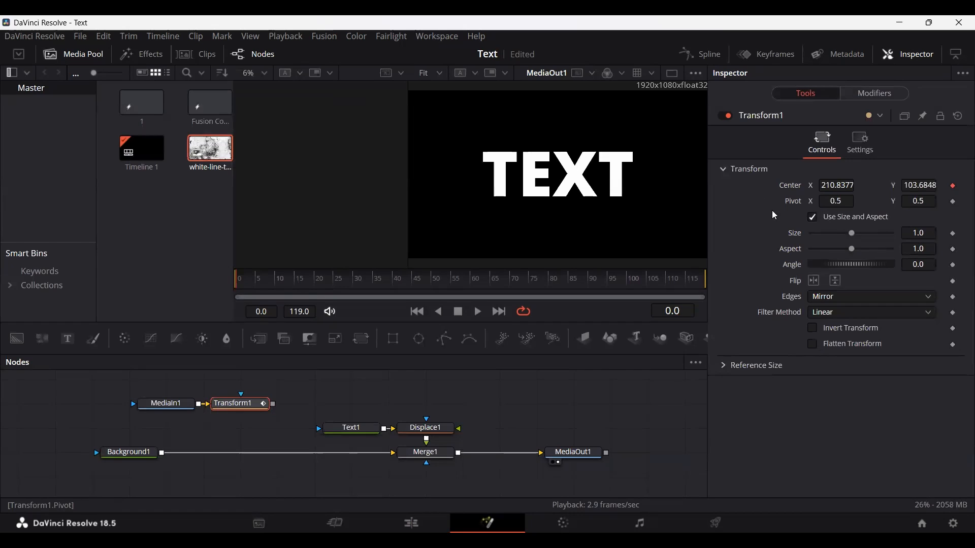
pyautogui.rightClick(791, 268)
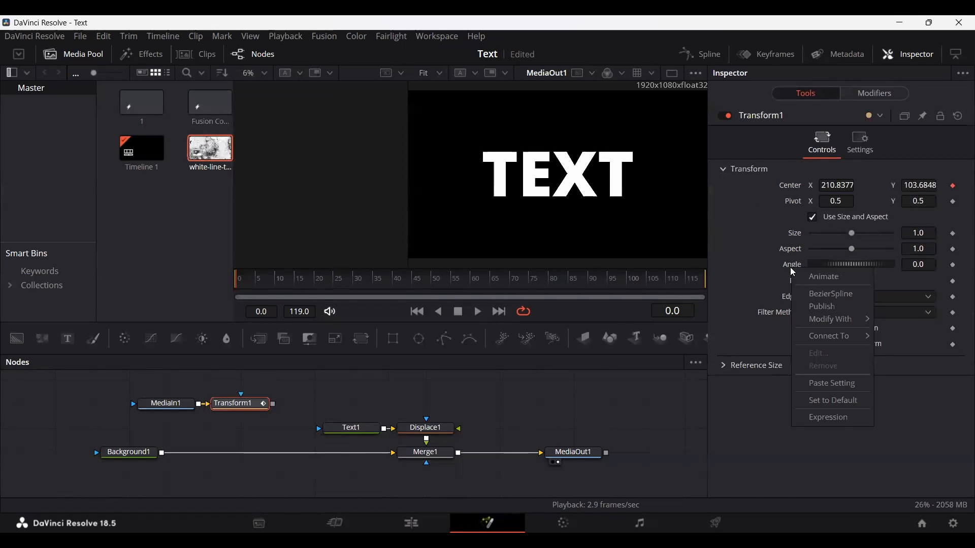
pyautogui.moveTo(833, 319)
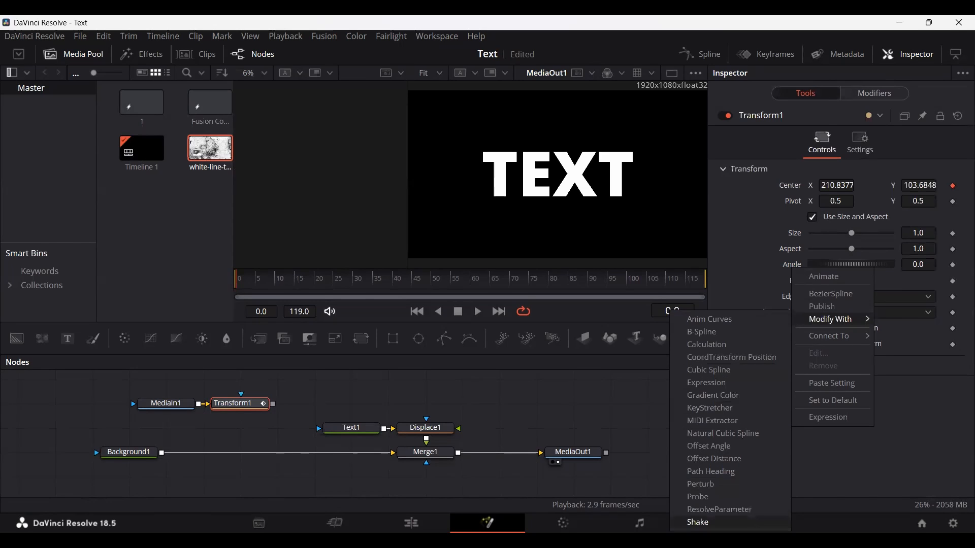
pyautogui.click(698, 522)
# Step: Set the Angle shake's smoothness to 4 and its maximum to 360
pyautogui.click(869, 95)
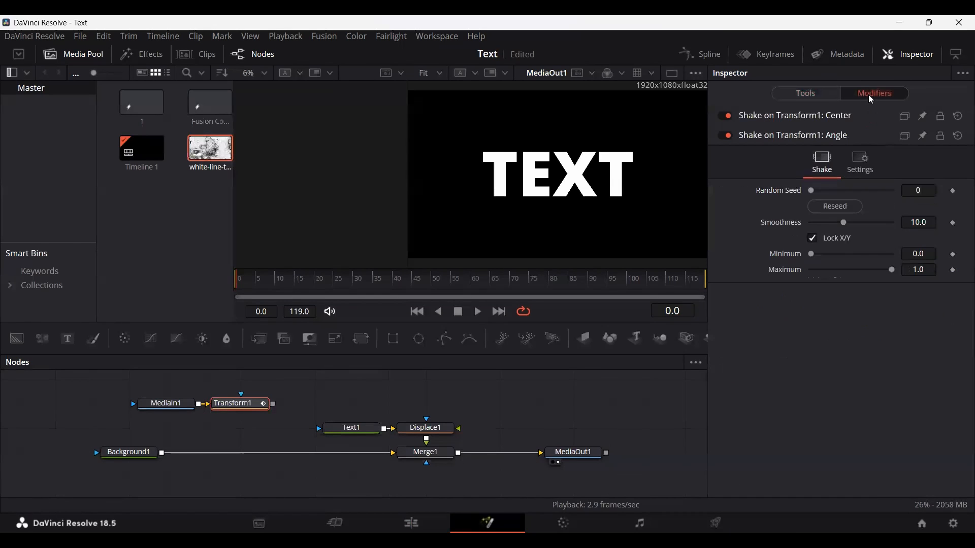
pyautogui.click(922, 224)
pyautogui.write('4')
pyautogui.press('Tab')
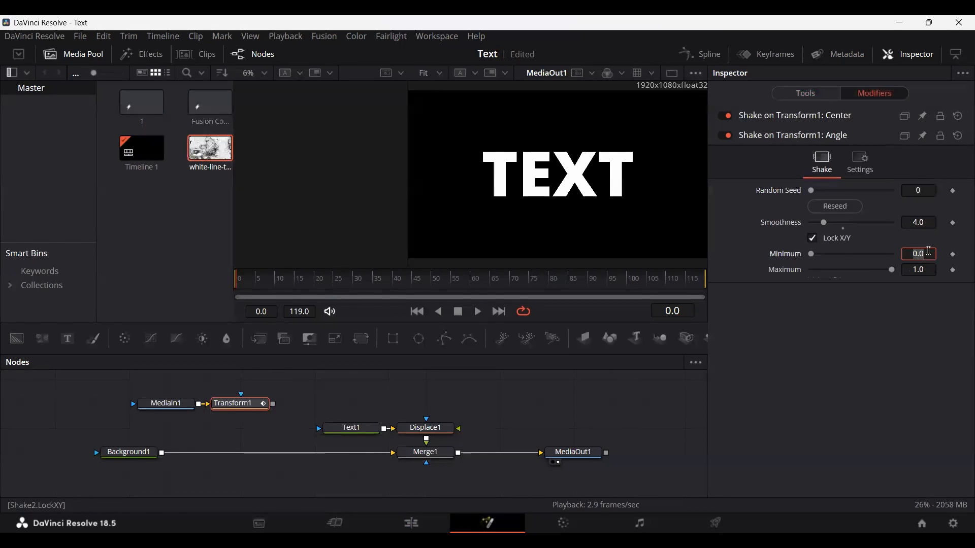
pyautogui.click(930, 274)
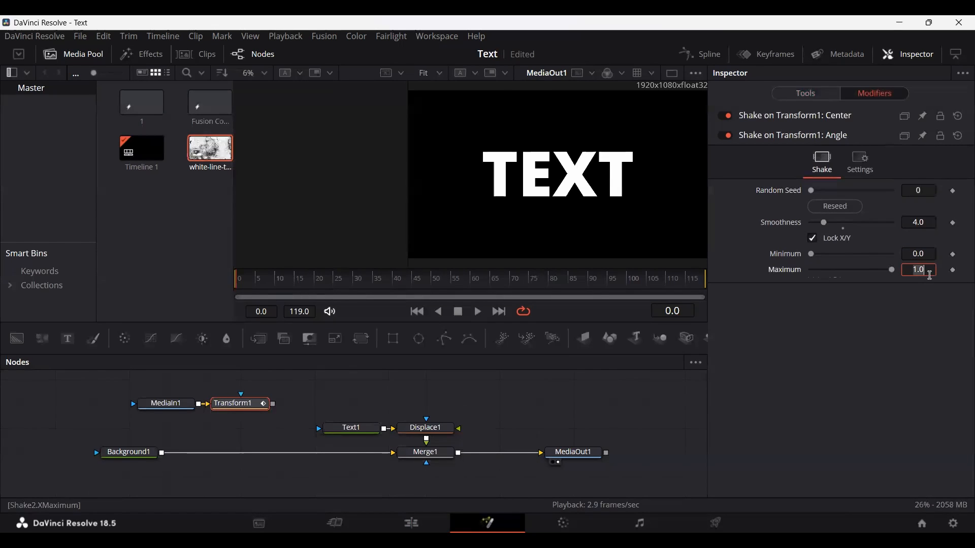
pyautogui.write('360')
pyautogui.press('Tab')
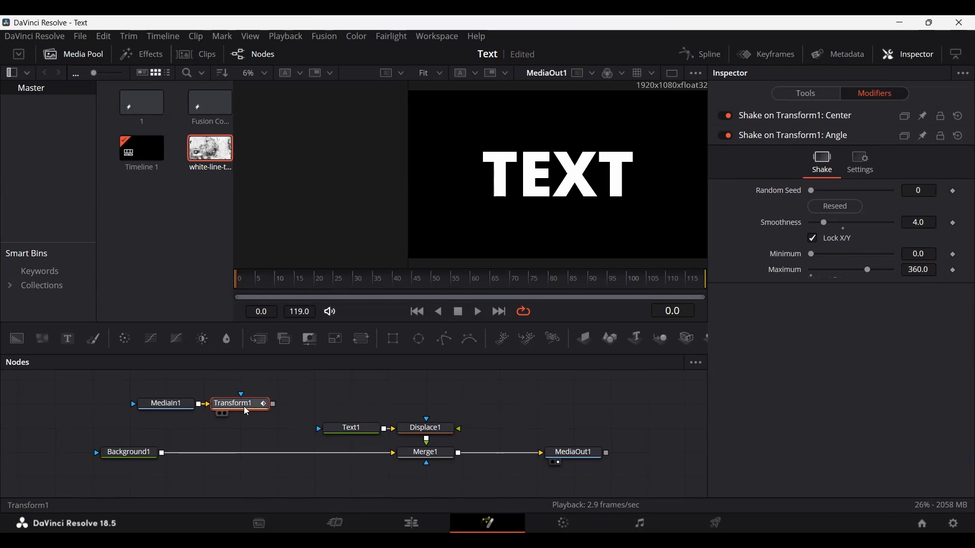
# Step: Add a Stop Motion node after Transform1
pyautogui.hotkey('shift', 'space')
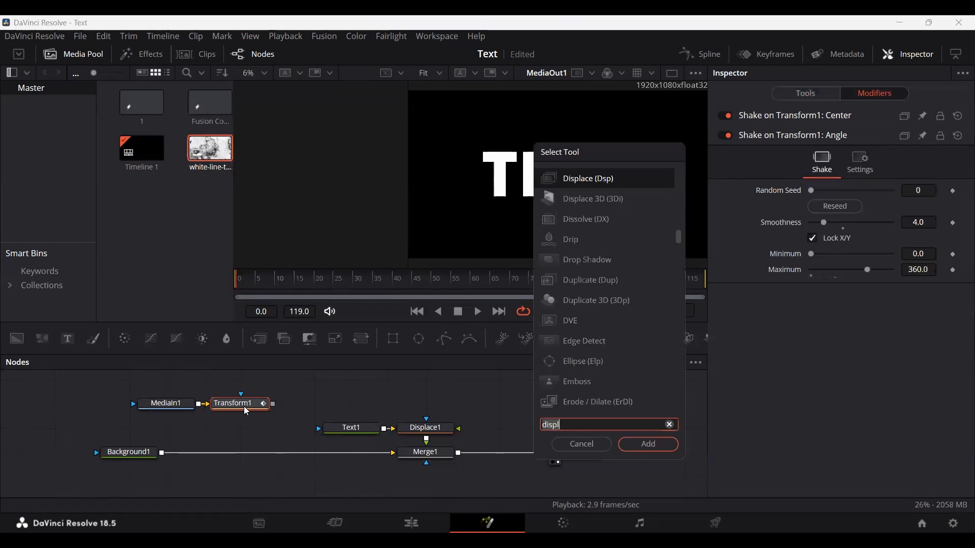
pyautogui.write('stop')
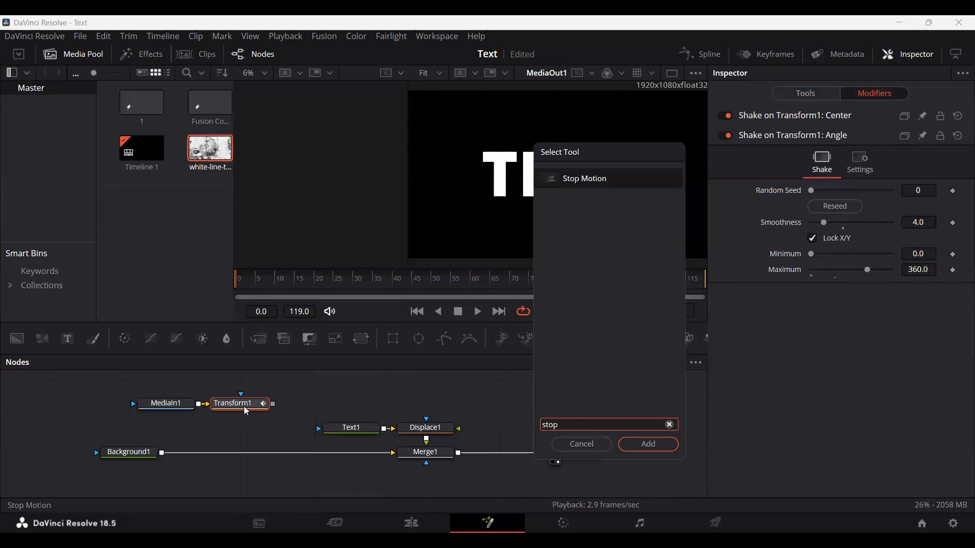
pyautogui.press('Return')
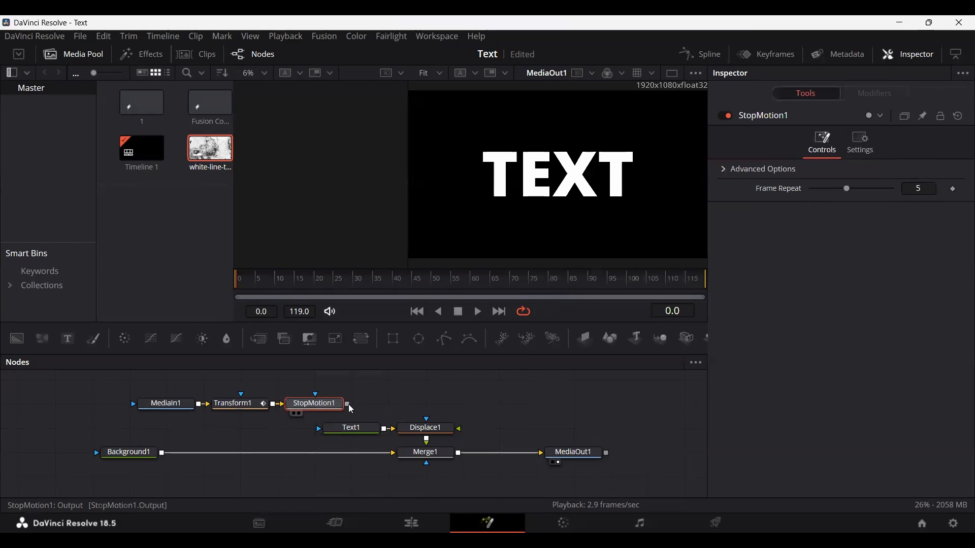
# Step: Connect the Stop Motion output to Displace1's foreground input and play back the composition to preview the text effect
pyautogui.moveTo(349, 404); pyautogui.dragTo(427, 422)
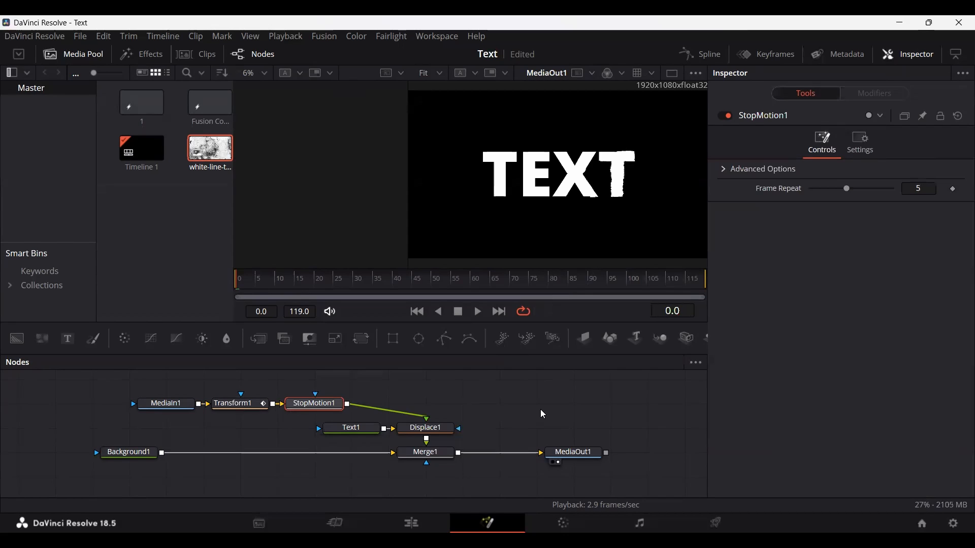
pyautogui.press('space')
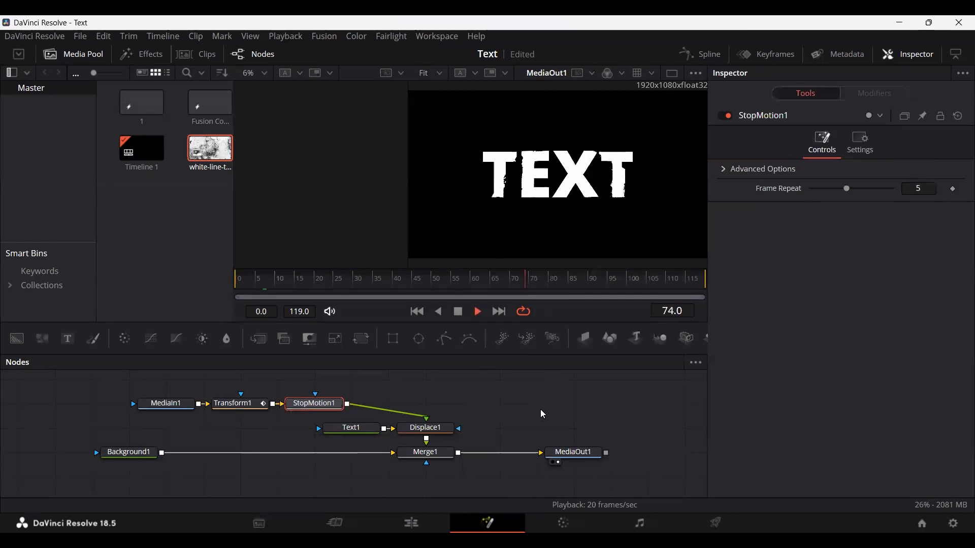
pyautogui.press('space')
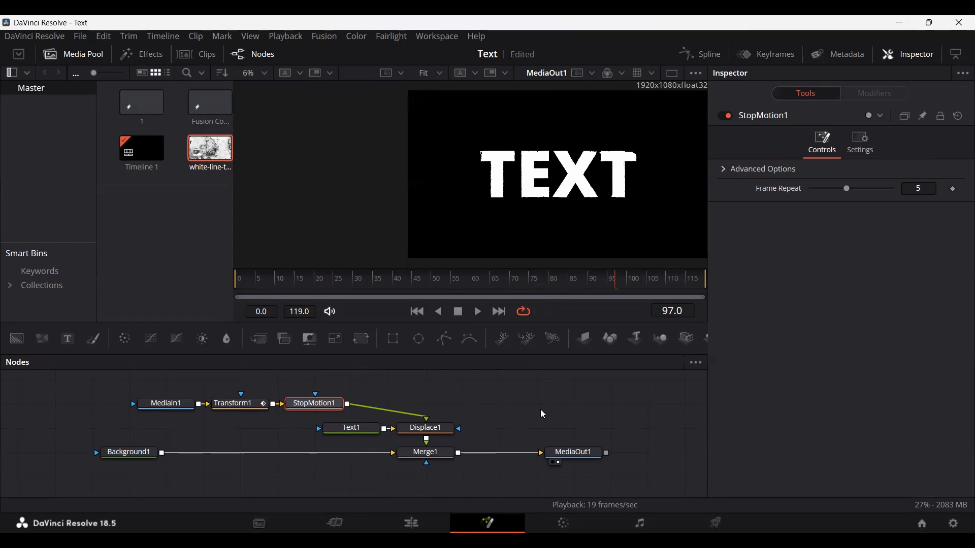
# Step: Switch Displace1 to the XY type and set its X Offset to -0.102 and X Refraction to 0.014
pyautogui.scroll(10, 537, 219)
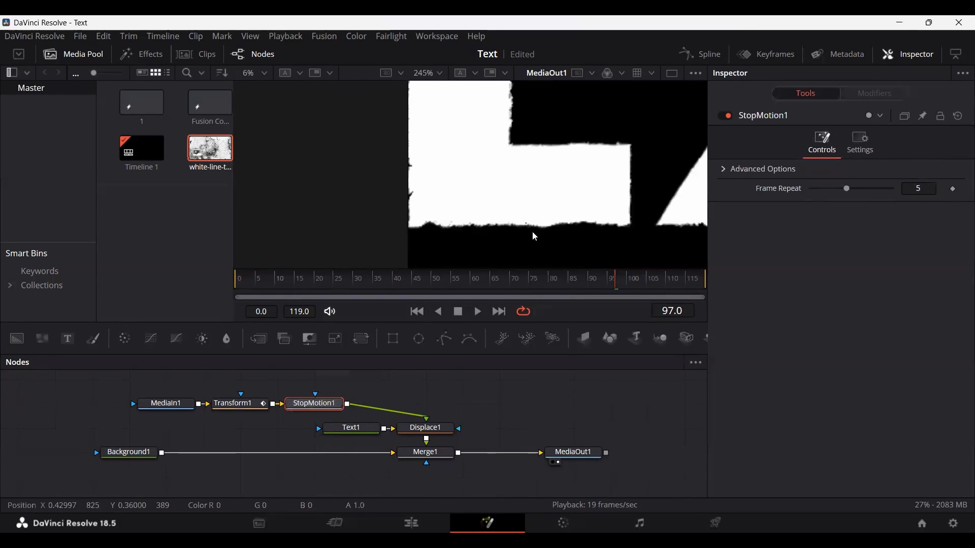
pyautogui.scroll(-5, 542, 171)
pyautogui.scroll(-3, 542, 171)
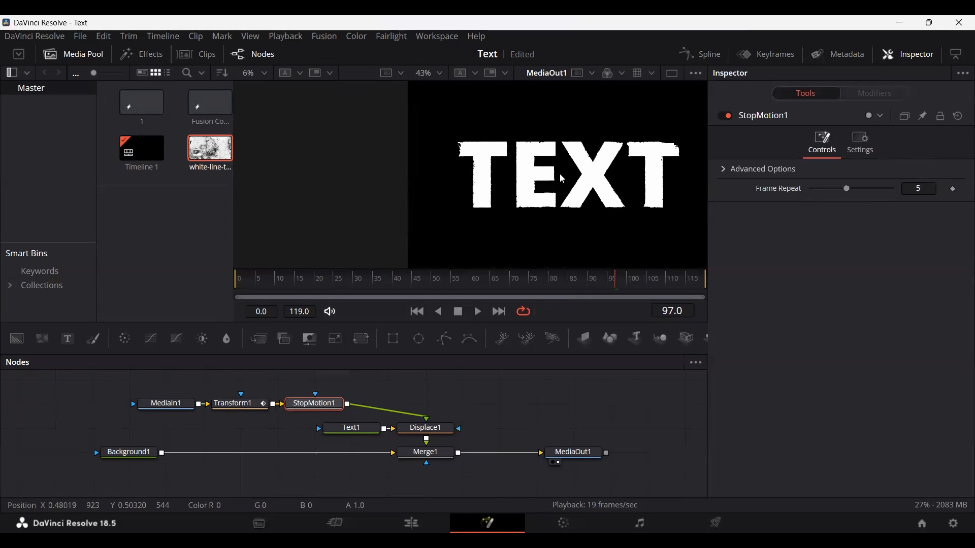
pyautogui.scroll(-2, 542, 179)
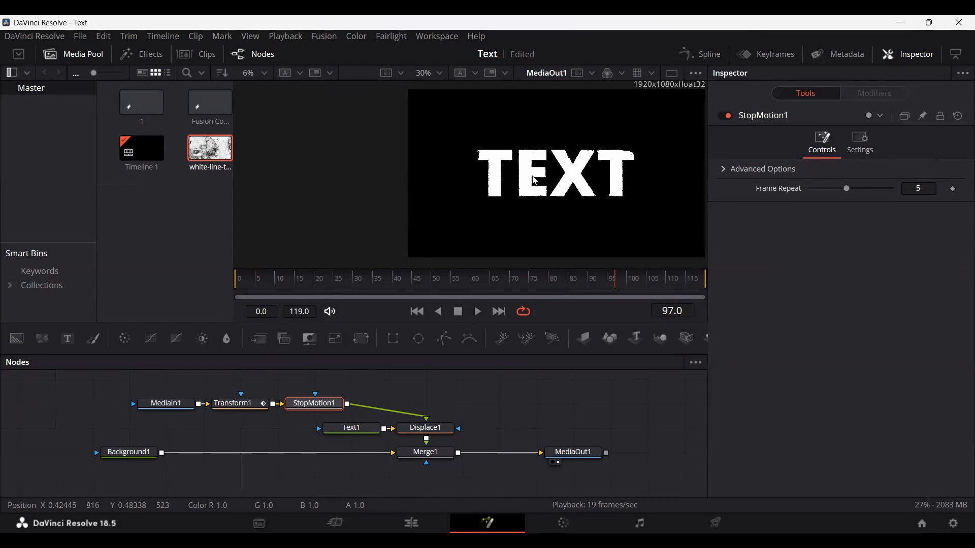
pyautogui.click(431, 434)
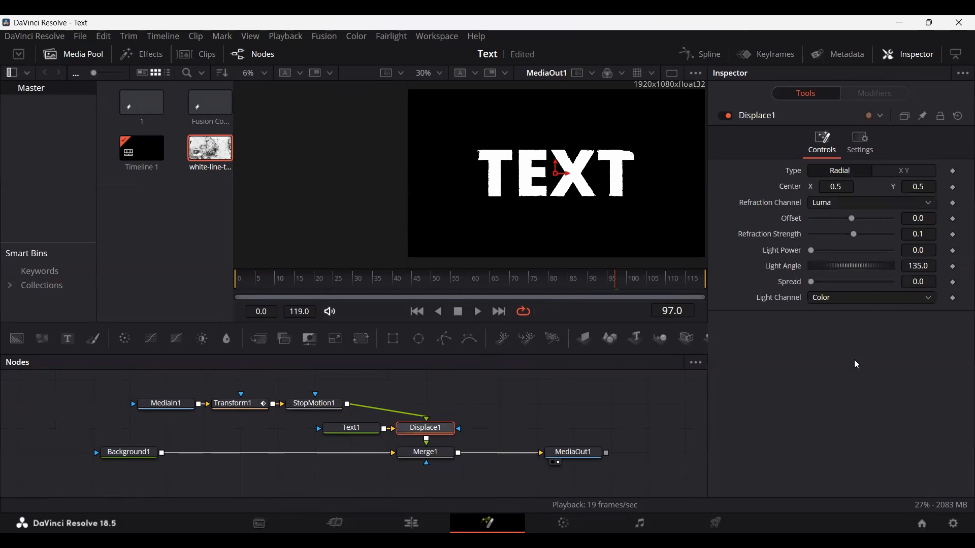
pyautogui.click(896, 172)
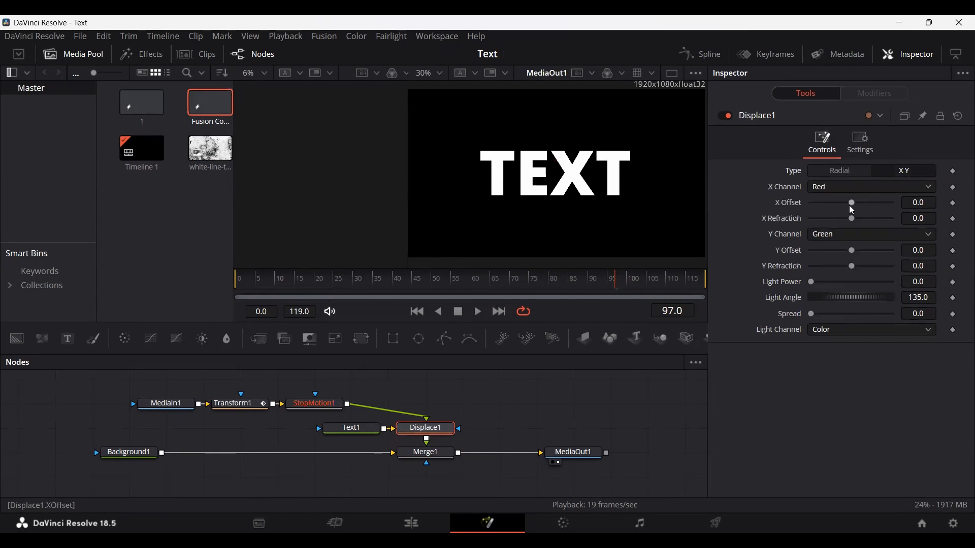
pyautogui.click(926, 205)
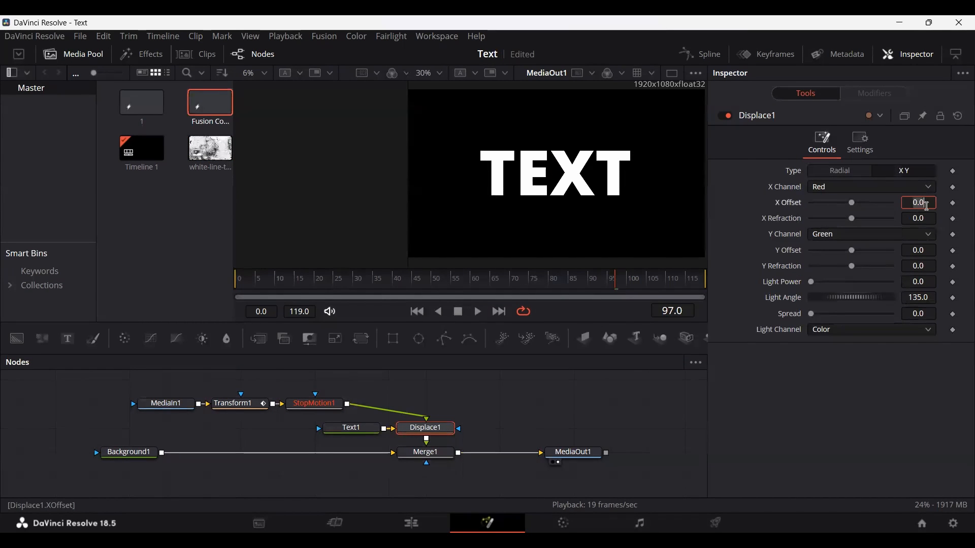
pyautogui.write('-0.102')
pyautogui.press('Tab')
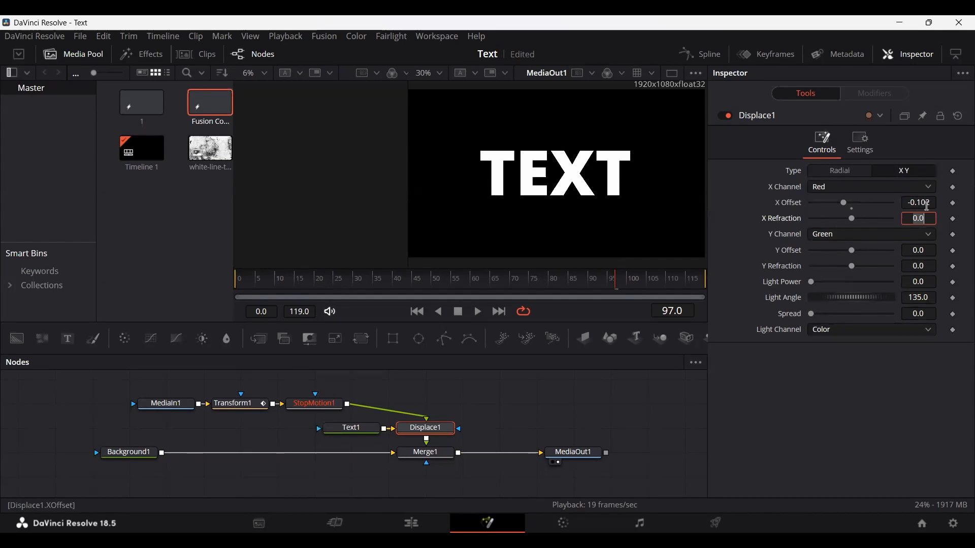
pyautogui.write('0.014')
pyautogui.press('Tab')
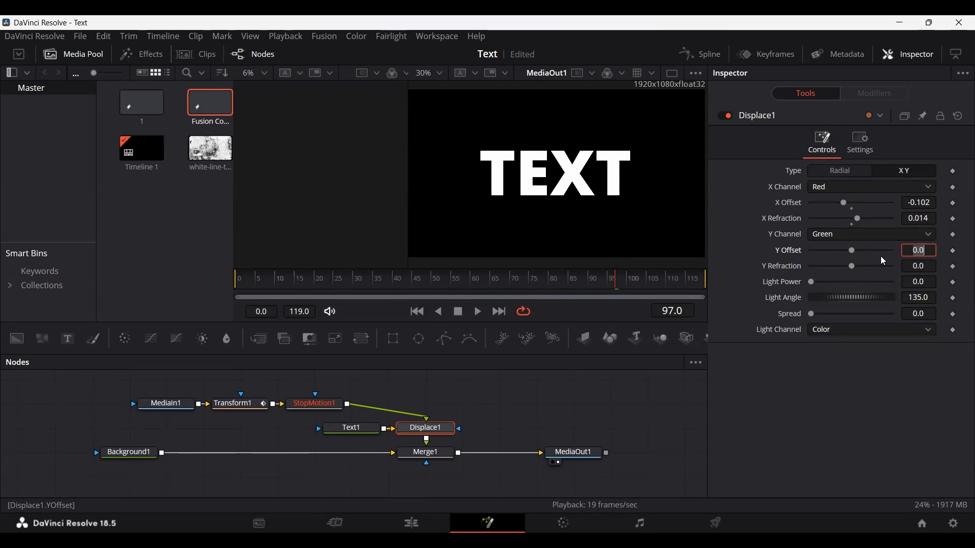
# Step: Set the Y Refraction of Displace1 to -0.019
pyautogui.click(925, 269)
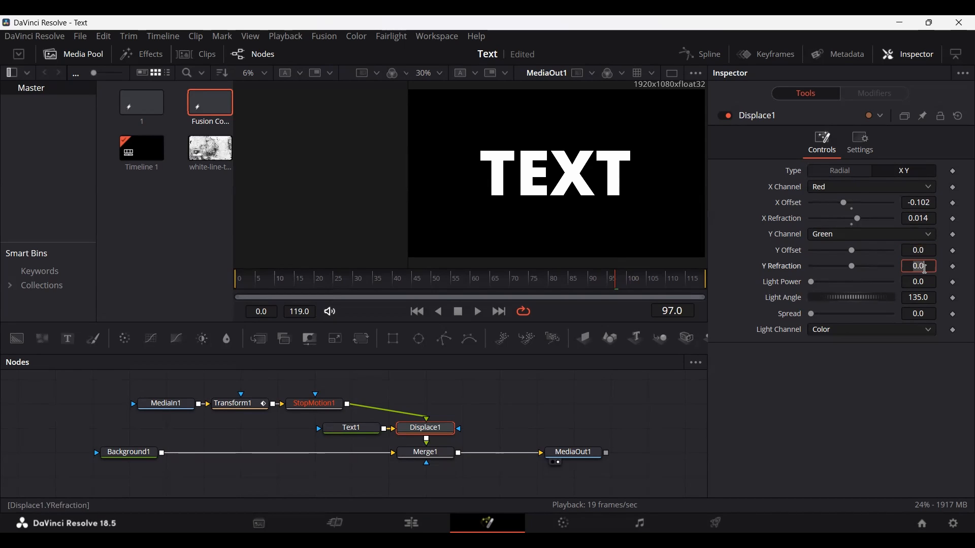
pyautogui.write('-0')
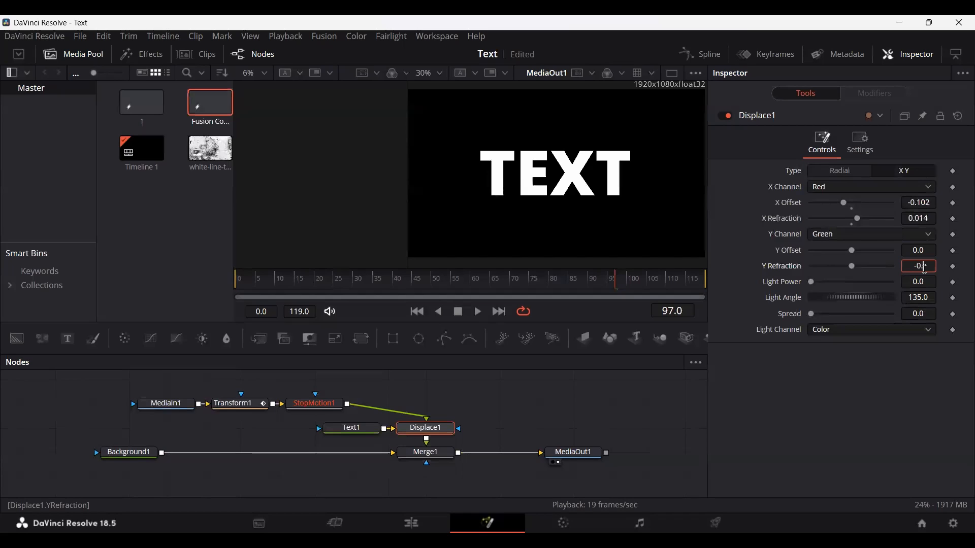
pyautogui.write('.019')
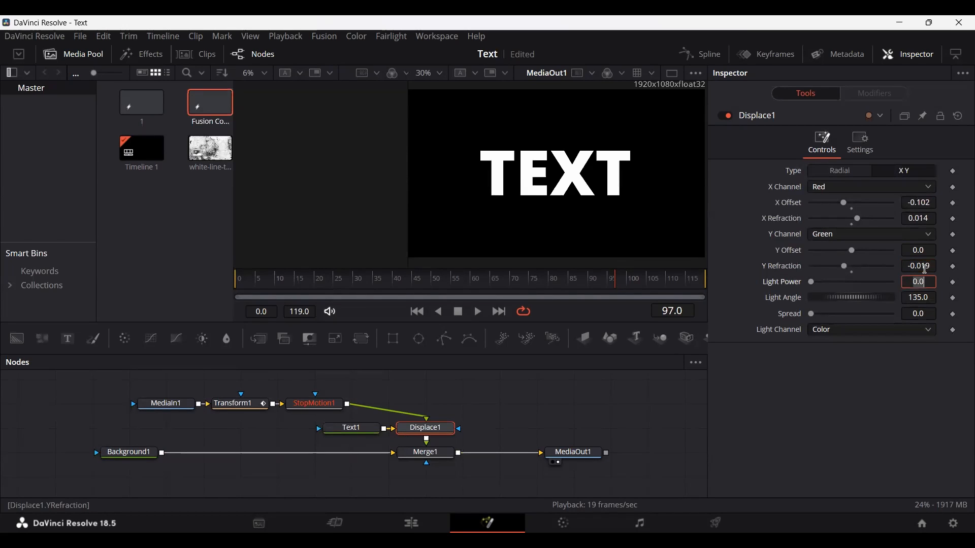
pyautogui.press('Tab')
# Step: Set Displace1's Light Power to 1.35 and its Spread to 0.045
pyautogui.write('1.')
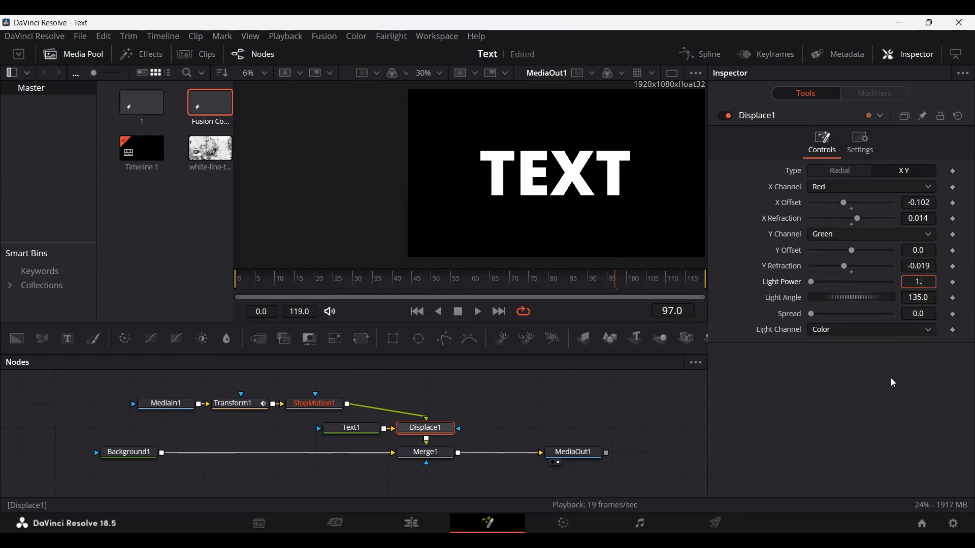
pyautogui.write('35')
pyautogui.press('Tab')
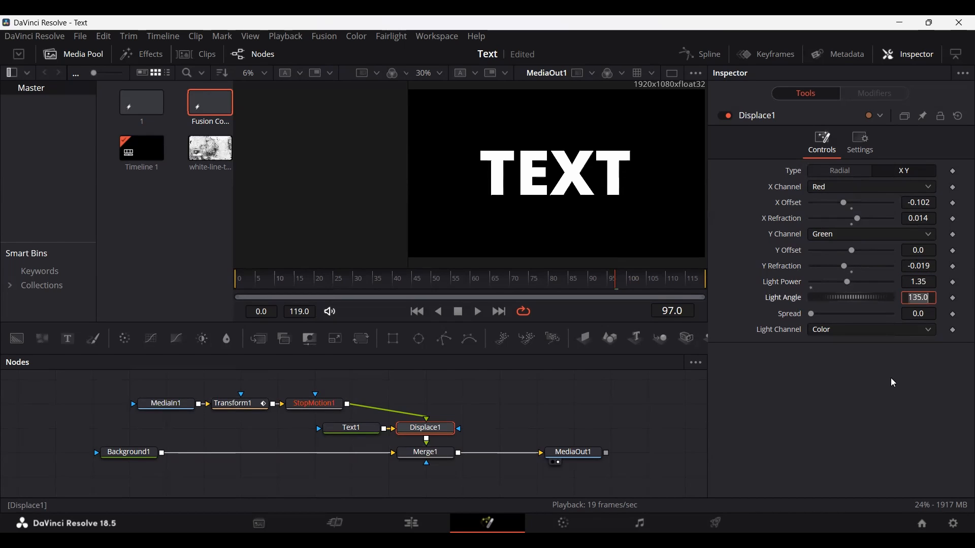
pyautogui.press('Tab')
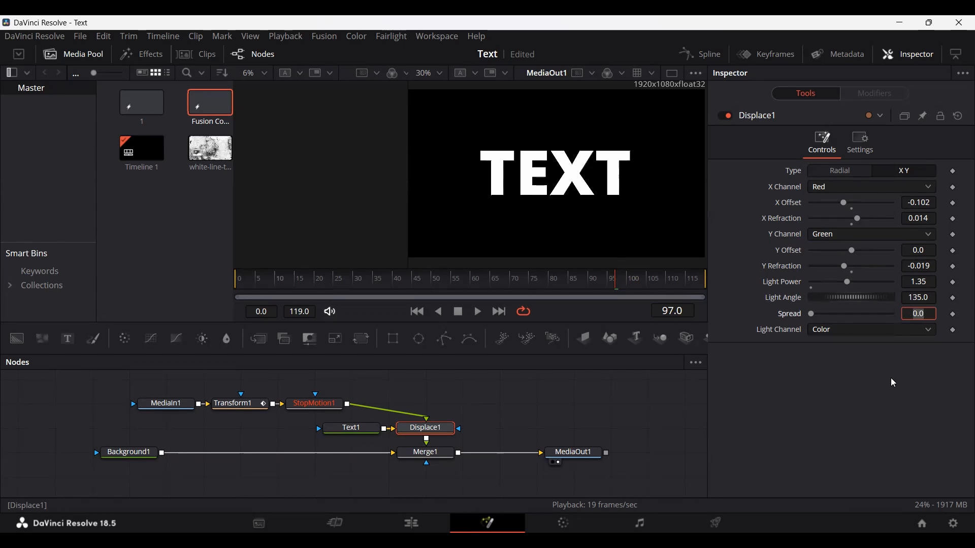
pyautogui.write('0.045')
pyautogui.press('Tab')
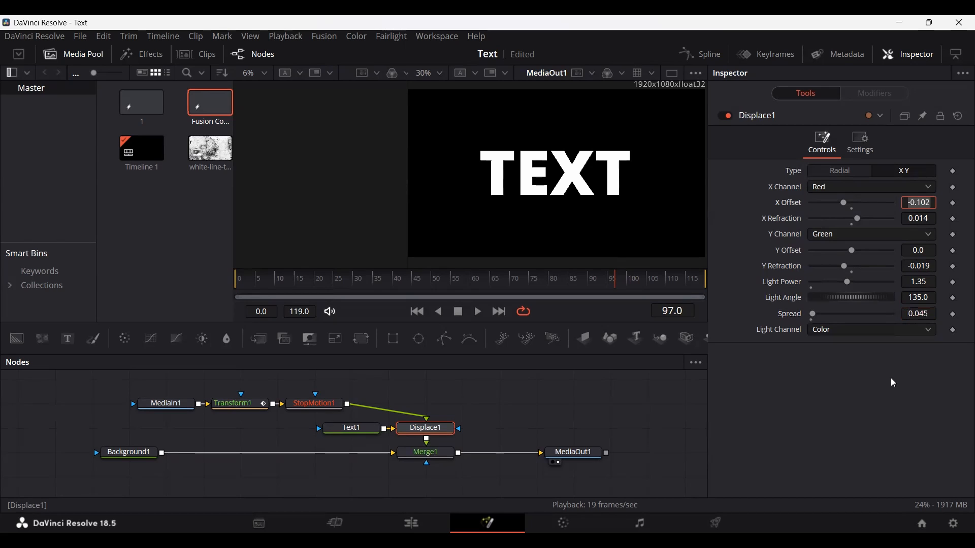
pyautogui.click(798, 386)
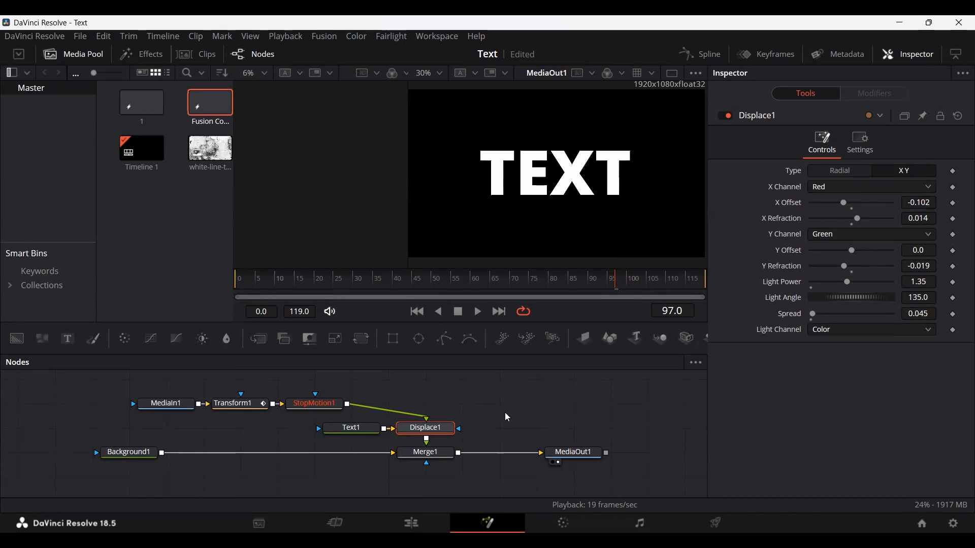
# Step: Play the composition from its first frame to preview the XY displacement on the text, and stop playback
pyautogui.click(240, 278)
pyautogui.press('space')
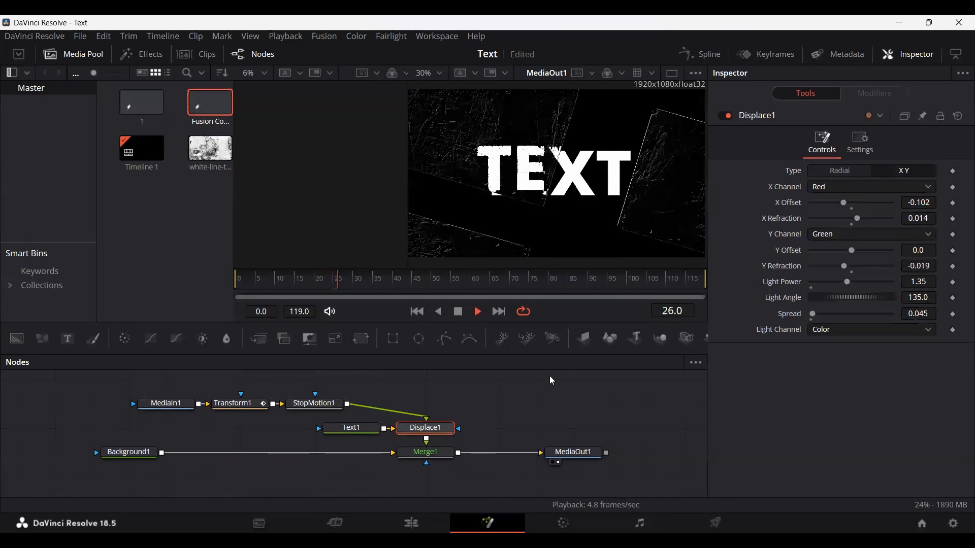
pyautogui.press('space')
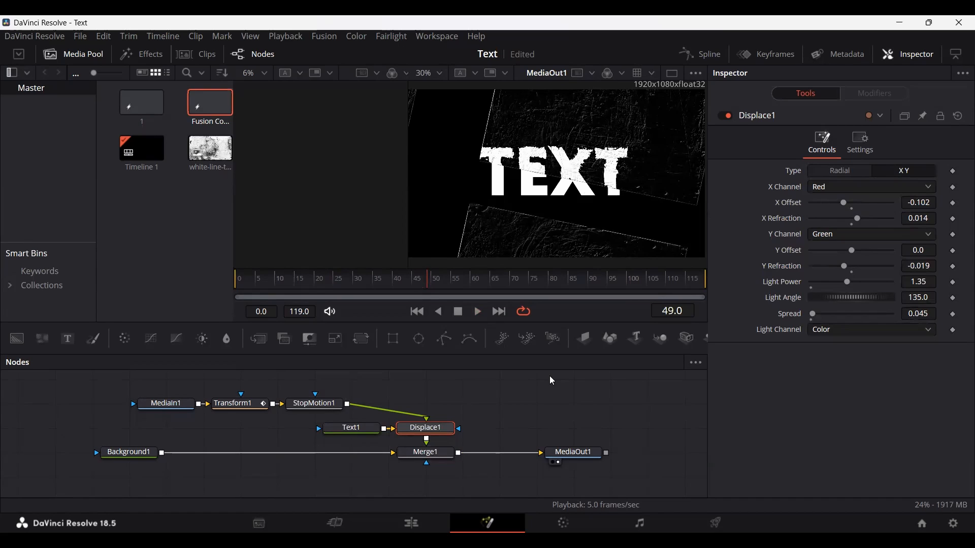